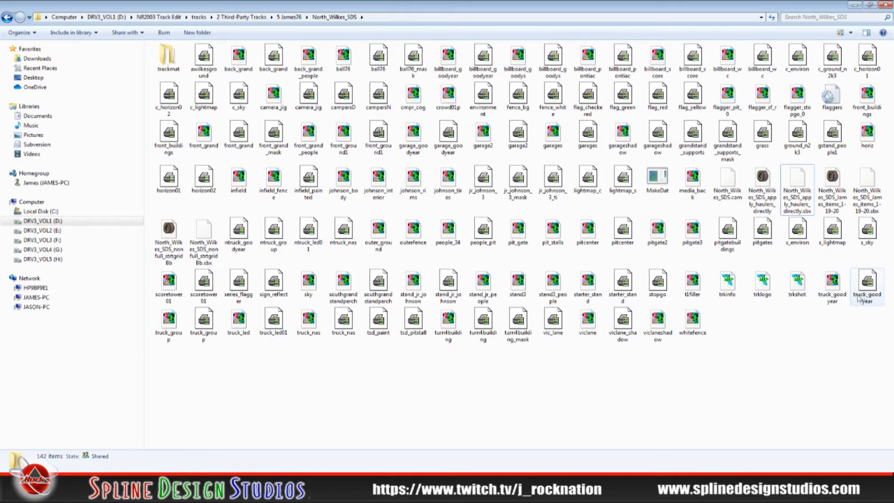
Step: Switch to Sandbox and show the Track Side Object Properties of the selected truck group in the infield
click(205, 491)
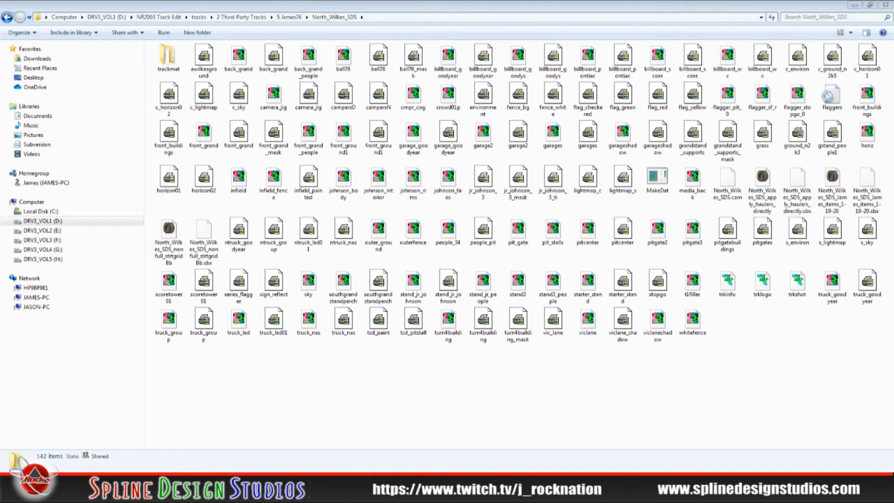
click(207, 450)
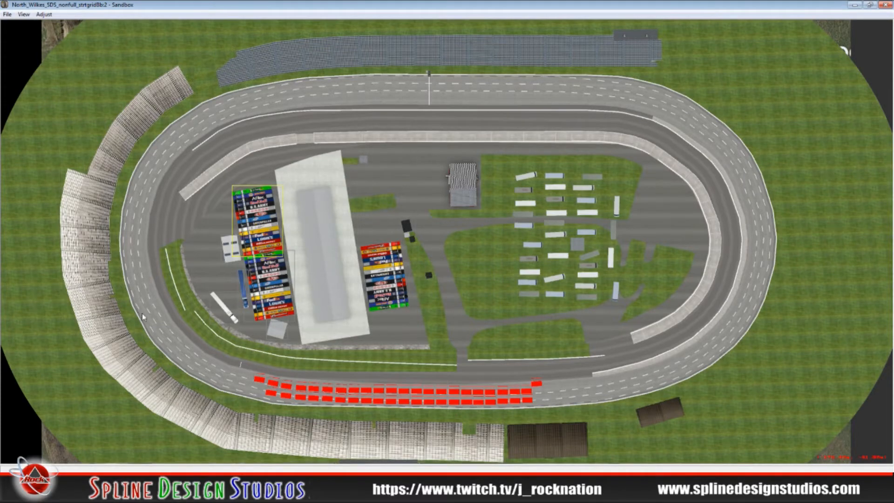
click(190, 493)
click(191, 466)
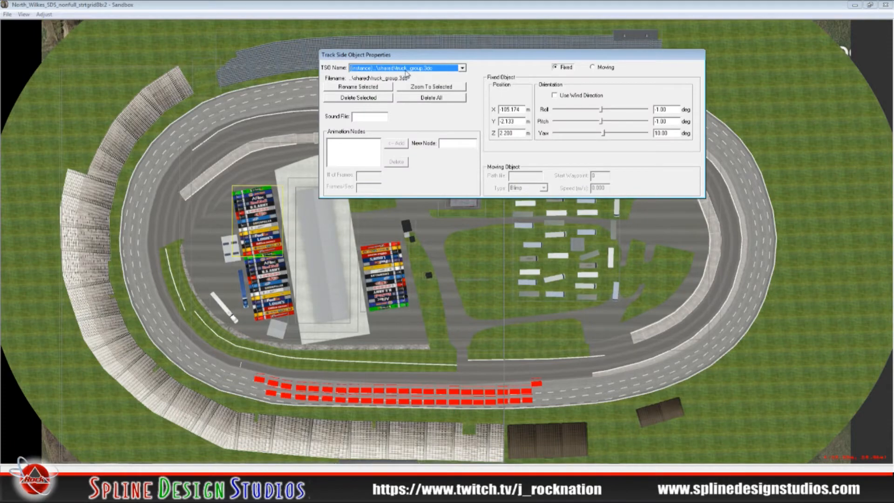
drag(444, 58, 399, 43)
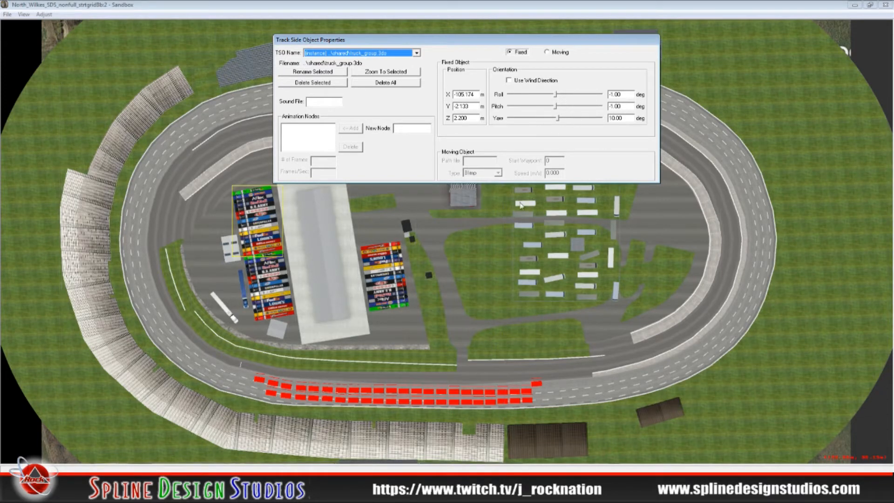
Step: Compare the truck group's properties with the reference captures in Paint Shop Pro, and return to Sandbox
click(233, 493)
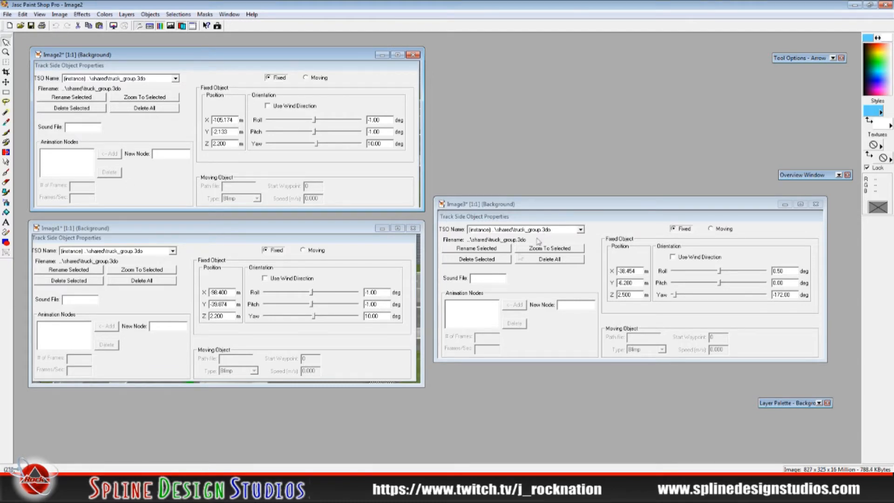
click(204, 486)
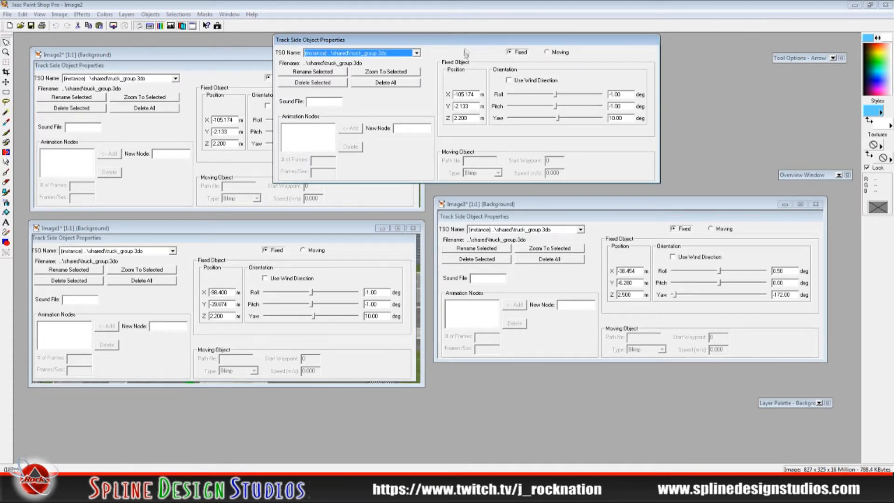
click(854, 5)
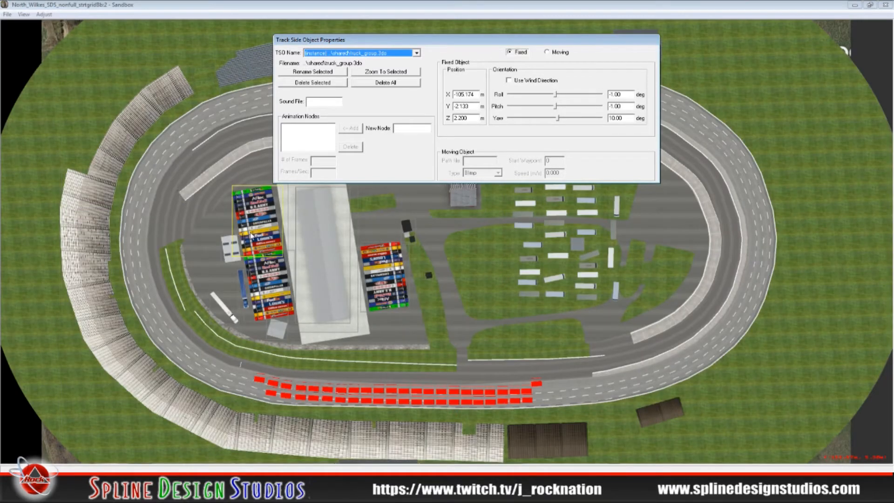
Step: Delete the three truck groups on both sides of the long infield garage building
click(323, 5)
key(Delete)
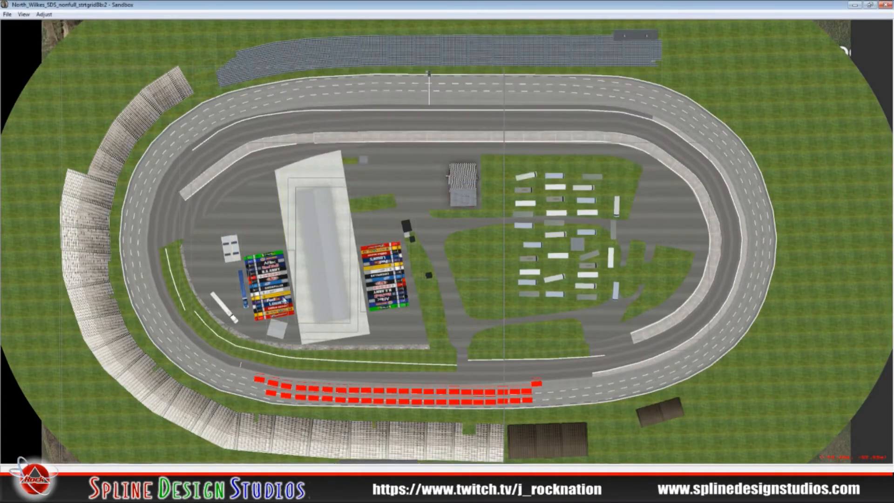
click(285, 301)
key(Delete)
click(381, 284)
key(Delete)
Step: Add truck_group.3do as a new track side object on the pavement left of the infield garage building
click(258, 228)
right_click(259, 228)
click(283, 235)
drag(513, 192, 514, 301)
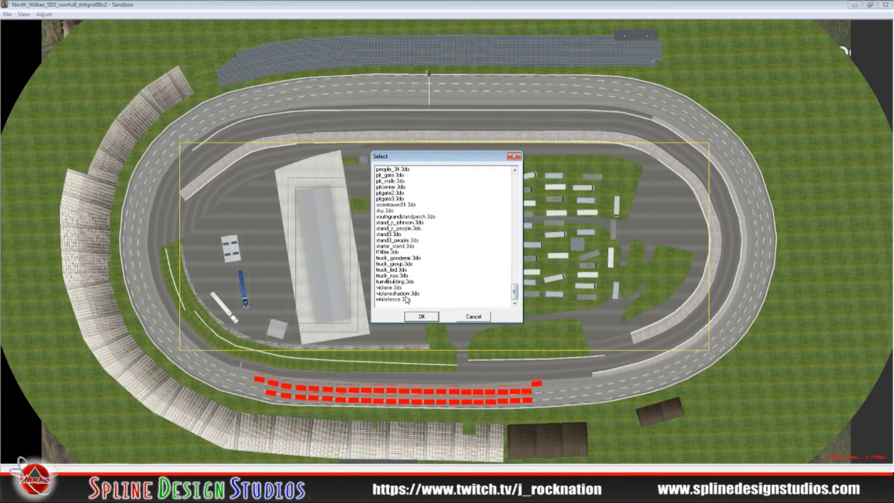
click(403, 264)
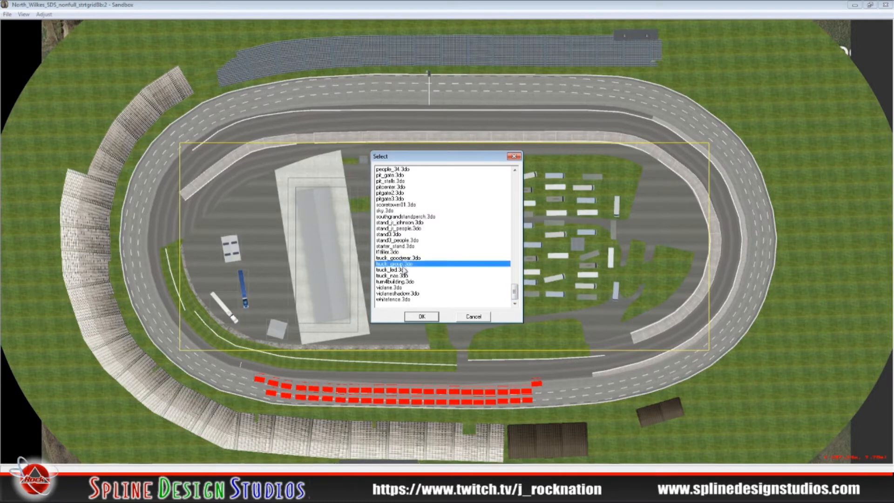
click(422, 317)
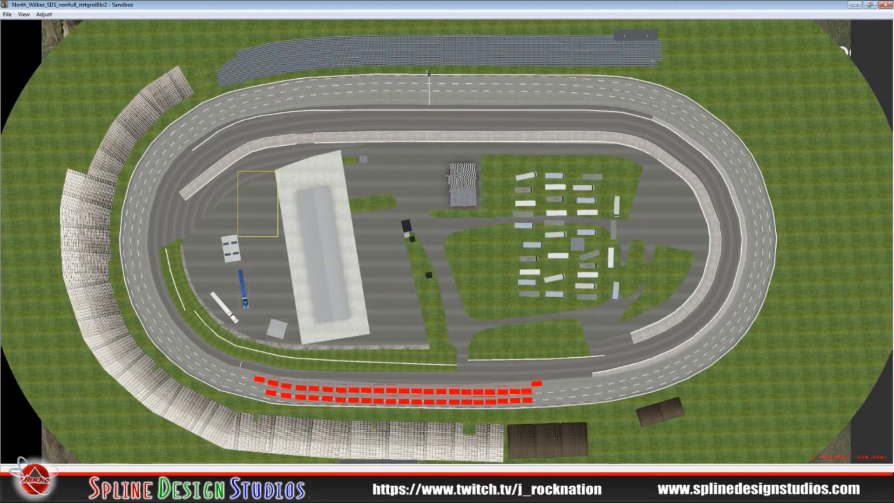
Step: Show the new truck group's Track Side Object Properties alongside the reference captures in Paint Shop Pro
click(194, 492)
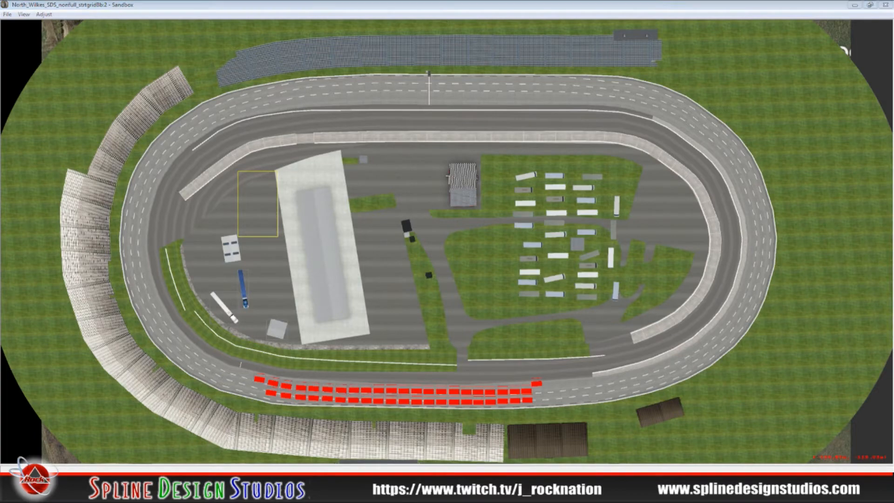
click(192, 467)
click(192, 489)
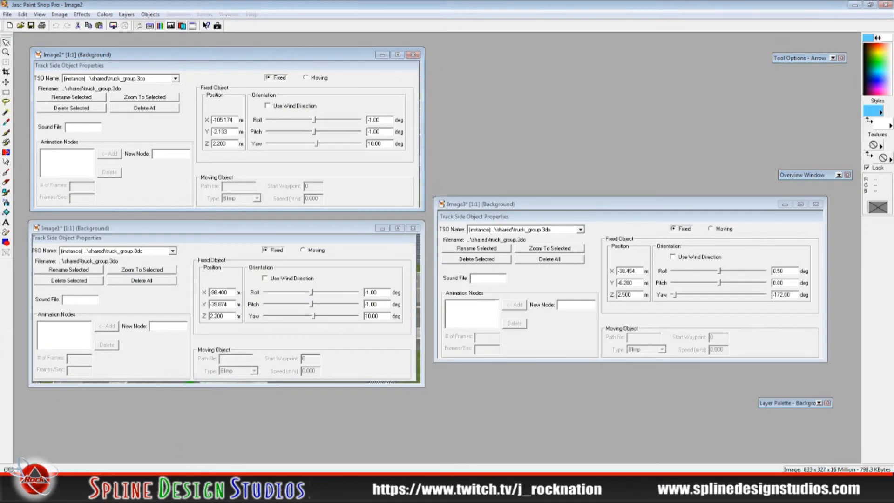
click(193, 468)
drag(444, 41, 546, 72)
click(619, 87)
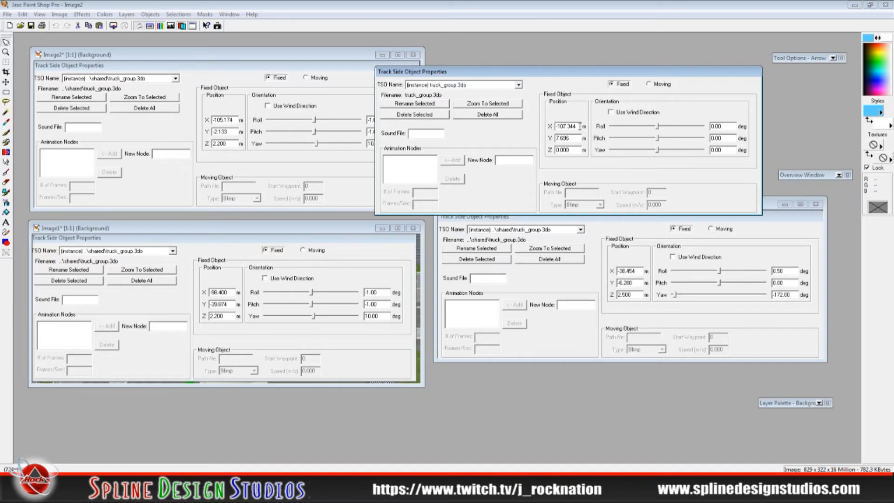
Step: Set the new truck group's position to X -105.174, Y -2.1 and Z 2.2 m
key(BackSpace)
key(BackSpace)
key(BackSpace)
key(BackSpace)
key(BackSpace)
text(.1)
key(BackSpace)
key(BackSpace)
text(-)
click(575, 150)
key(BackSpace)
key(BackSpace)
key(BackSpace)
key(BackSpace)
text(2.2)
Step: Set the new truck group's orientation to roll -1.00, pitch -1.00 and yaw 10.00 degrees
drag(526, 76, 568, 76)
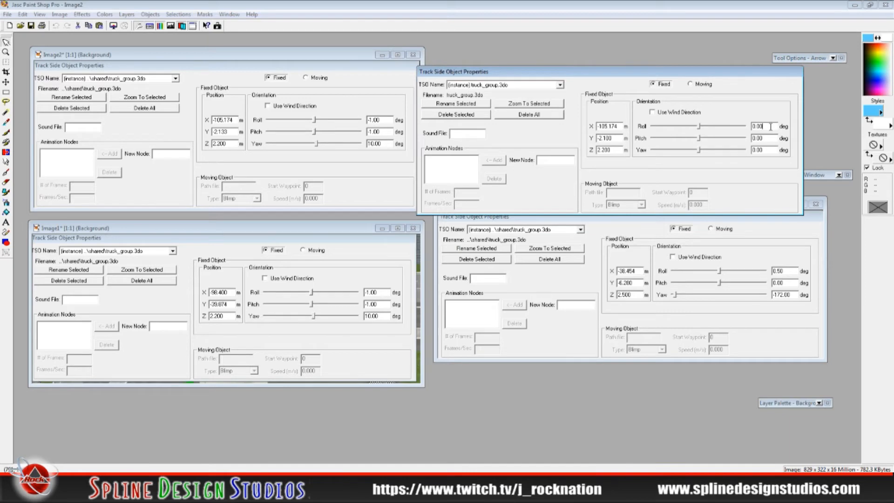
key(BackSpace)
key(BackSpace)
key(BackSpace)
text(-1)
key(BackSpace)
key(BackSpace)
key(BackSpace)
text(-1.00)
click(766, 151)
key(BackSpace)
key(BackSpace)
key(BackSpace)
text(10.00)
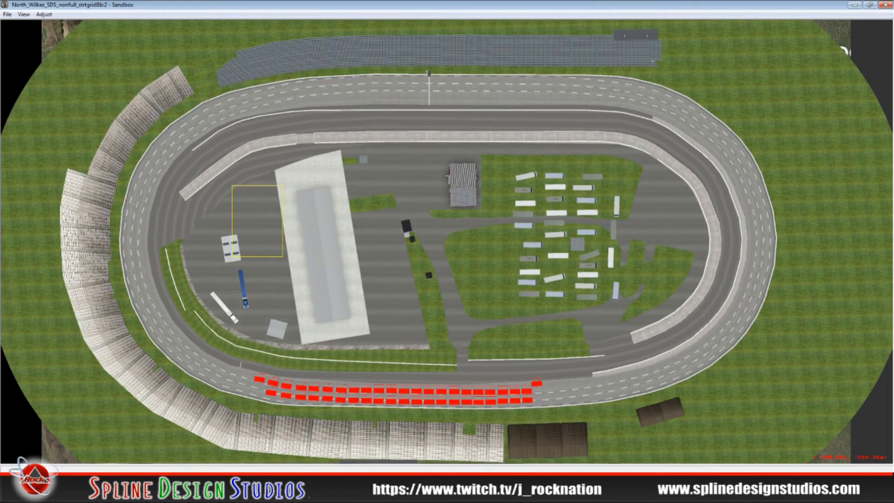
Step: Check the reference captures in Paint Shop Pro, and return to Sandbox to switch it to track section editing
click(261, 489)
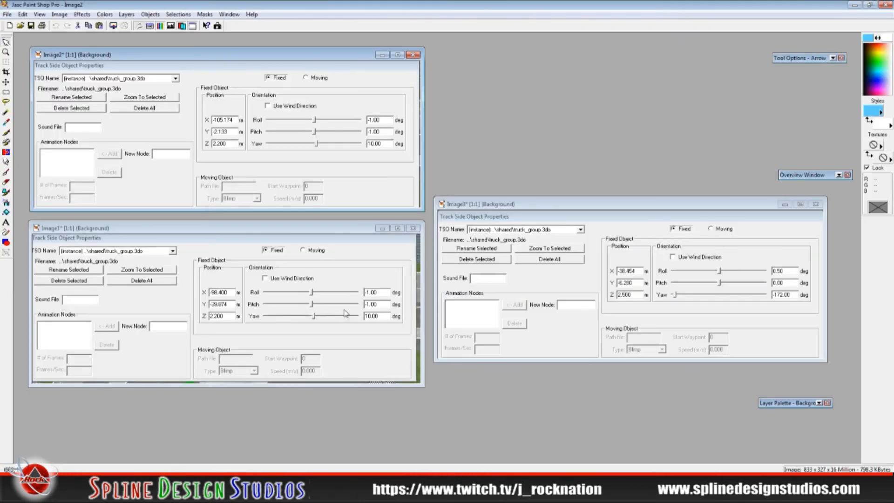
click(853, 5)
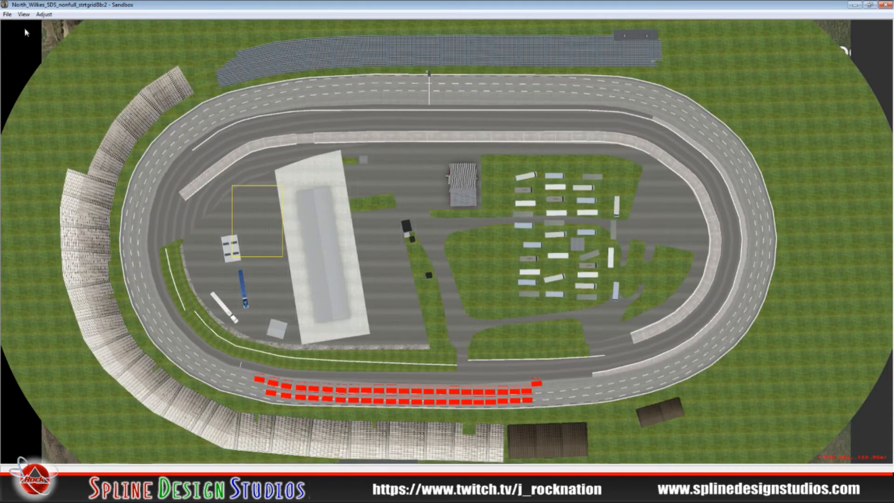
click(7, 14)
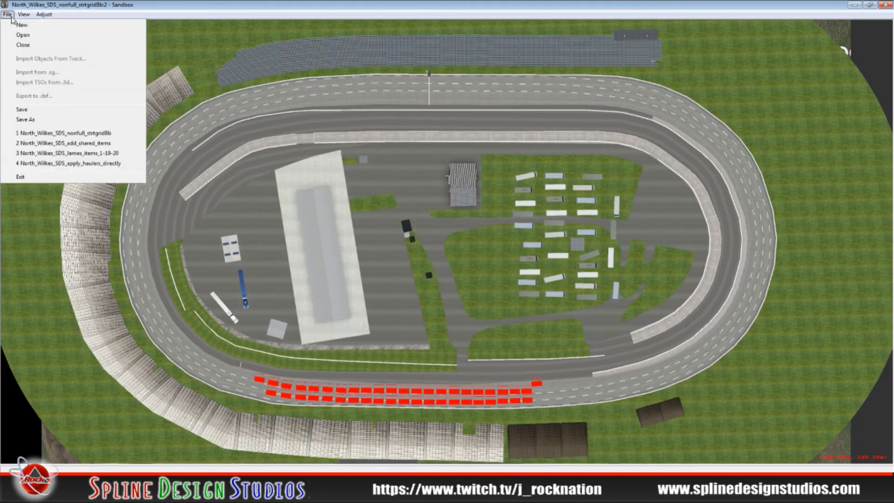
mouse_move(24, 16)
click(59, 115)
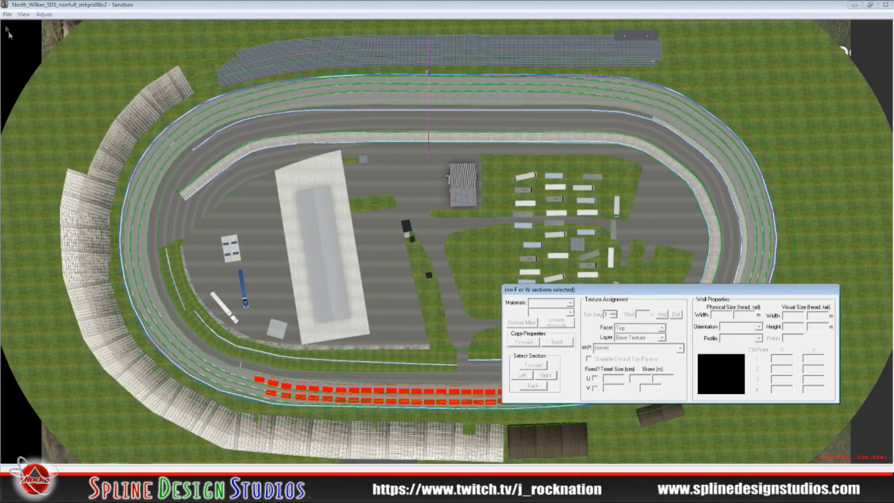
Step: Save the track under the new name North_Wilkes_SDS_add_shared_items
click(7, 14)
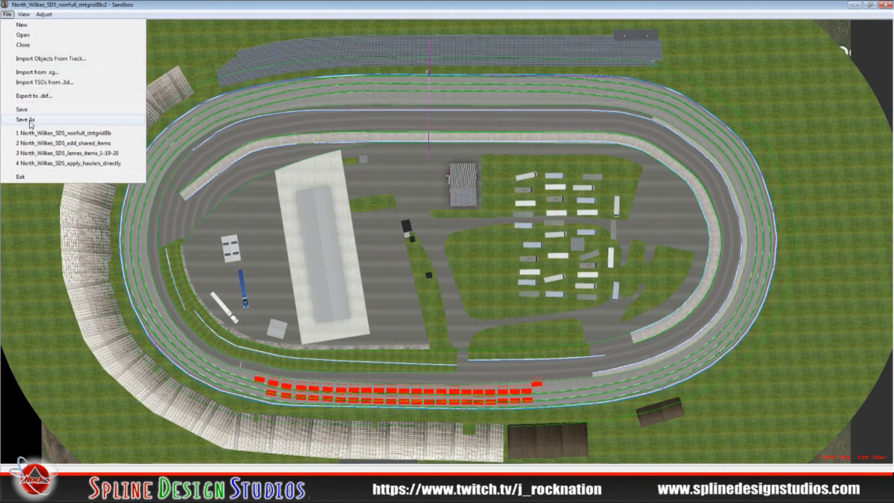
click(31, 122)
click(484, 315)
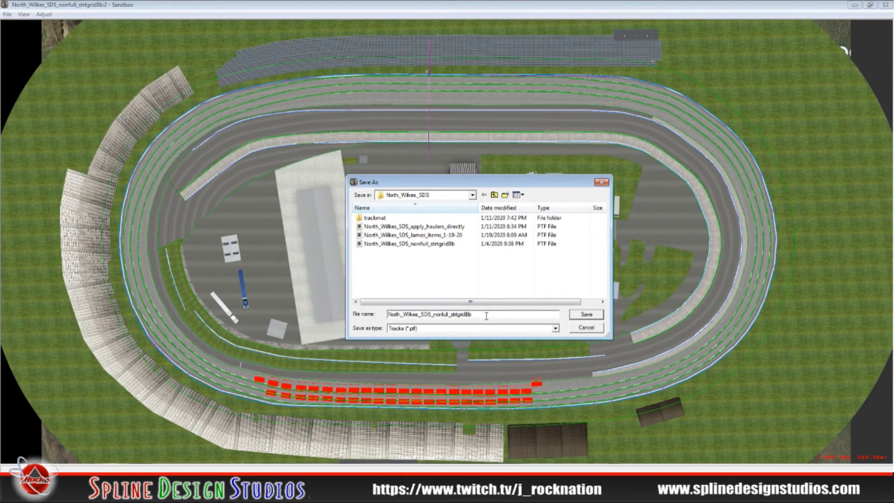
key(BackSpace)
key(BackSpace)
key(BackSpace)
key(BackSpace)
key(BackSpace)
key(BackSpace)
key(BackSpace)
key(BackSpace)
key(BackSpace)
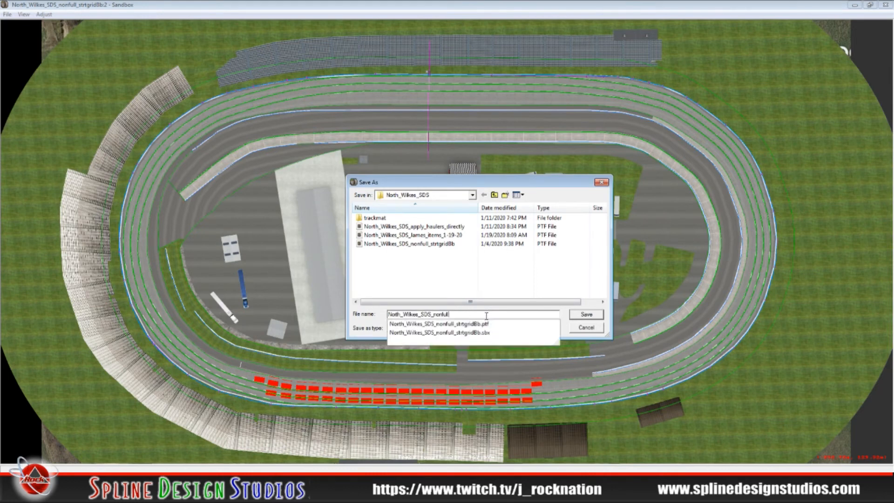
key(BackSpace)
key(BackSpace)
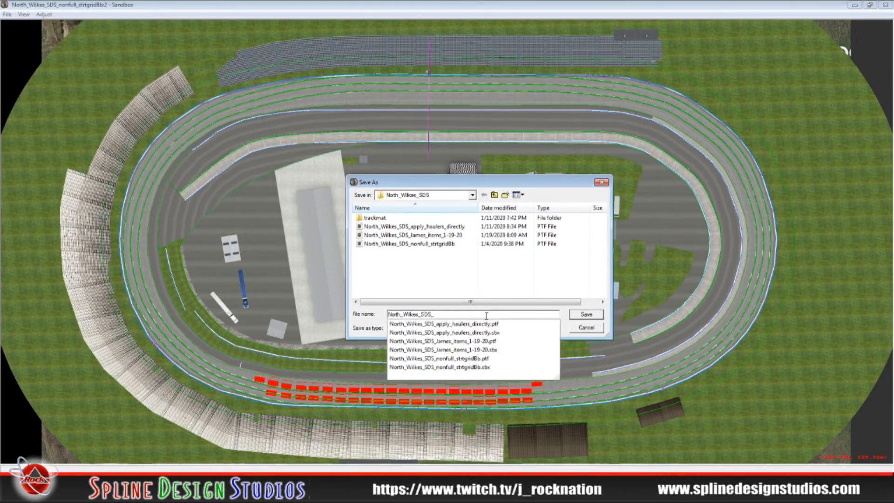
text(add)
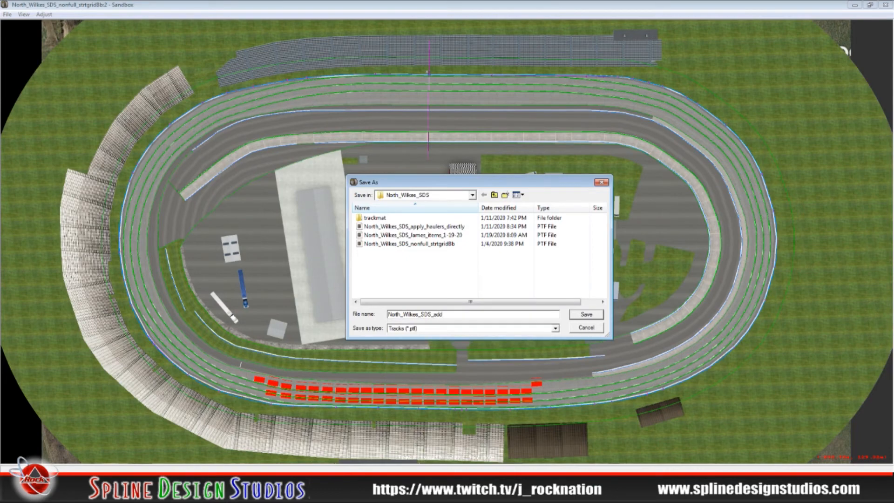
text(_shared_items)
click(589, 318)
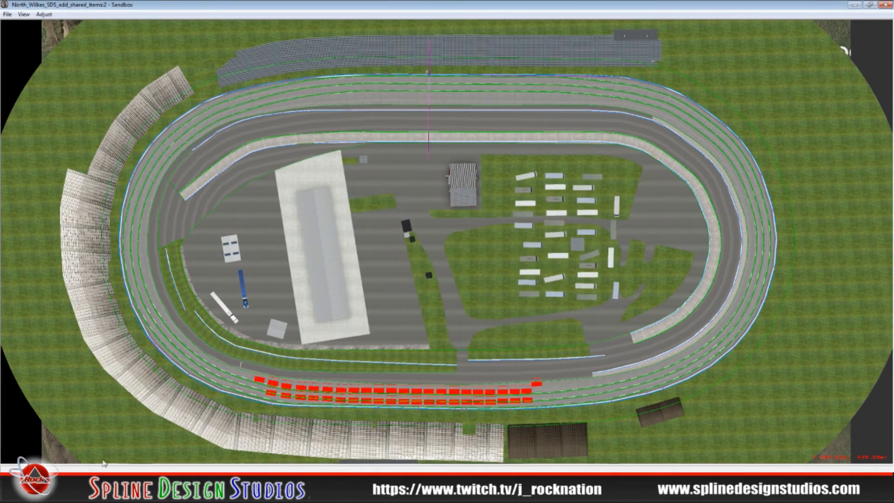
Step: Reopen the North_Wilkes_SDS_add_shared_items track file
click(7, 15)
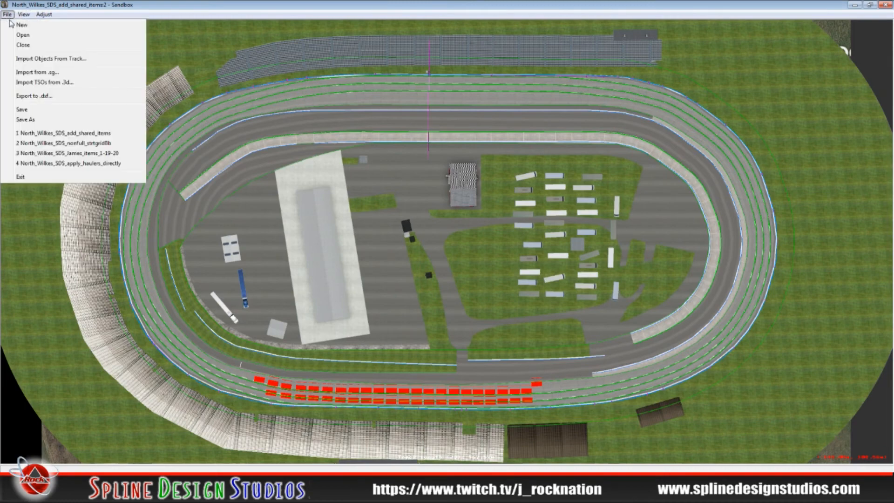
click(10, 24)
click(20, 34)
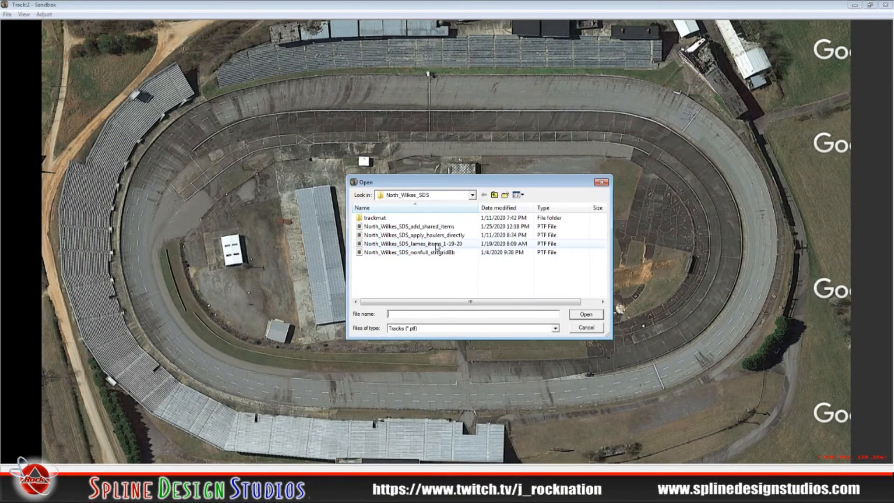
click(409, 227)
click(585, 314)
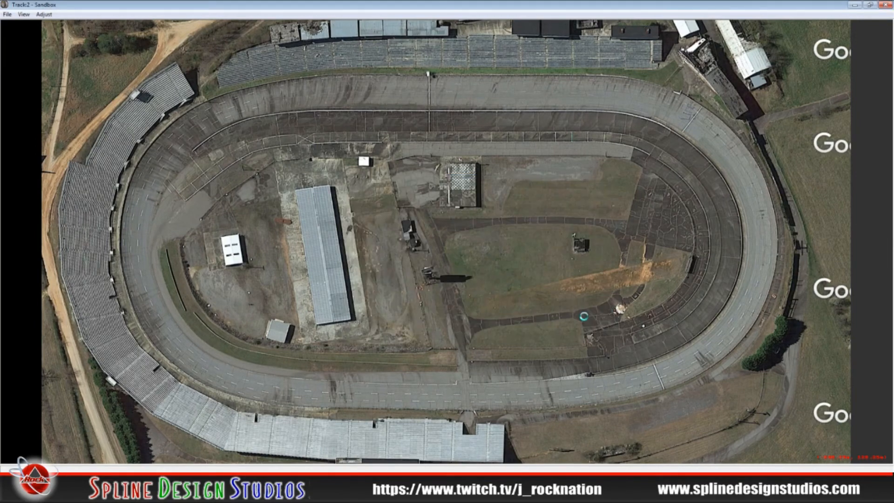